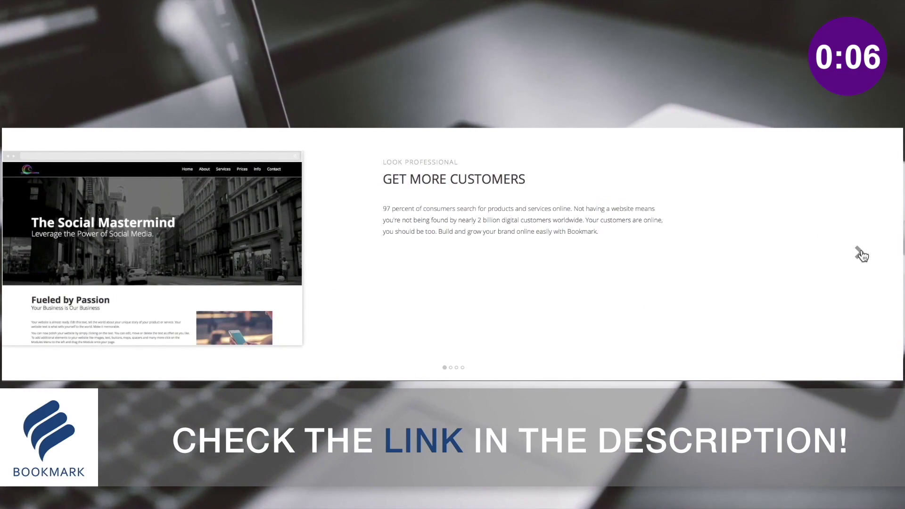
Advance the Bookmark feature carousel past Get more customers to the Save time and money slide.
left_click(863, 255)
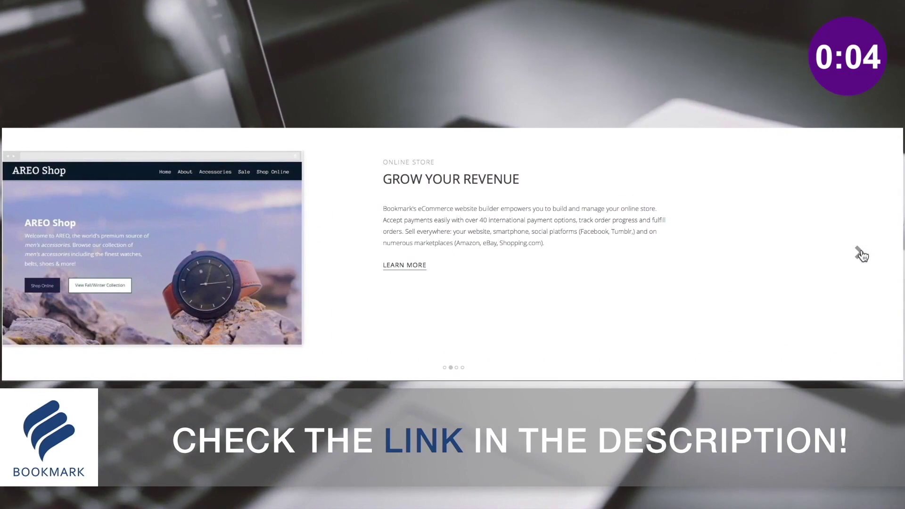
left_click(862, 255)
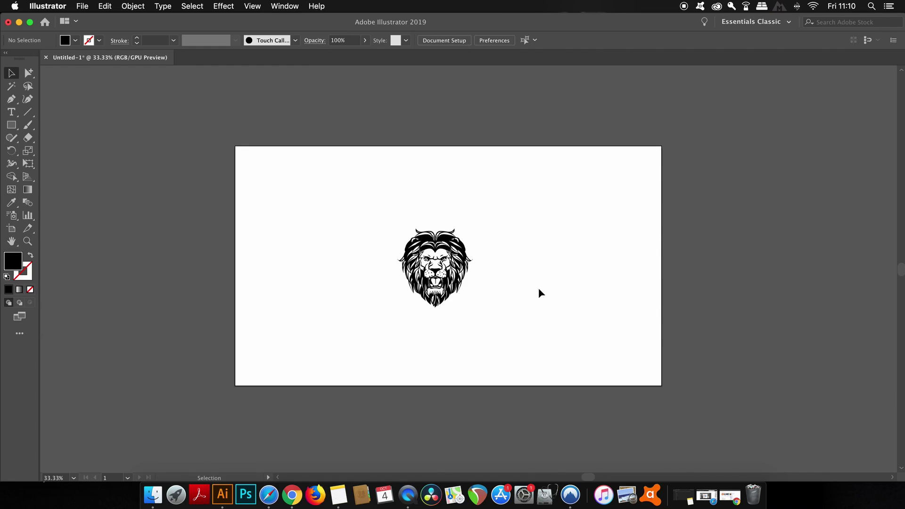
scroll(472, 282, "up", 2)
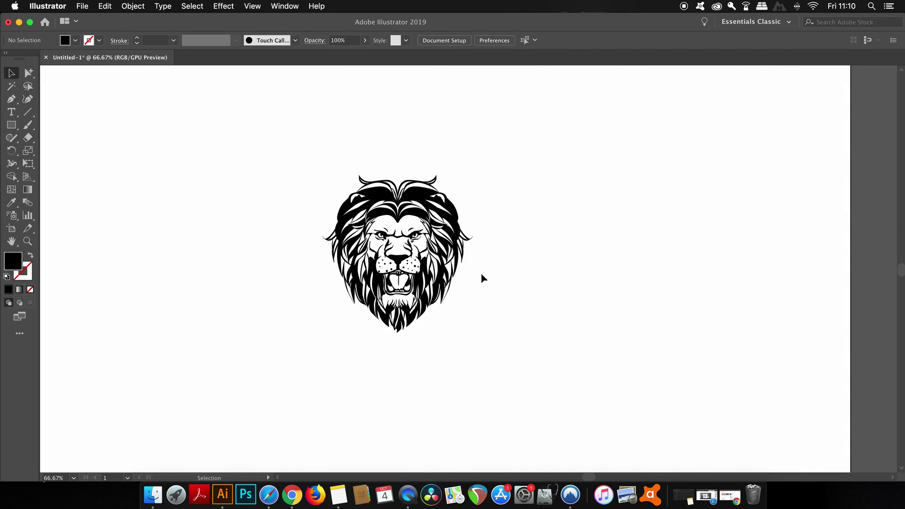
left_click_drag(482, 275, 509, 293)
scroll(516, 312, "down", 3)
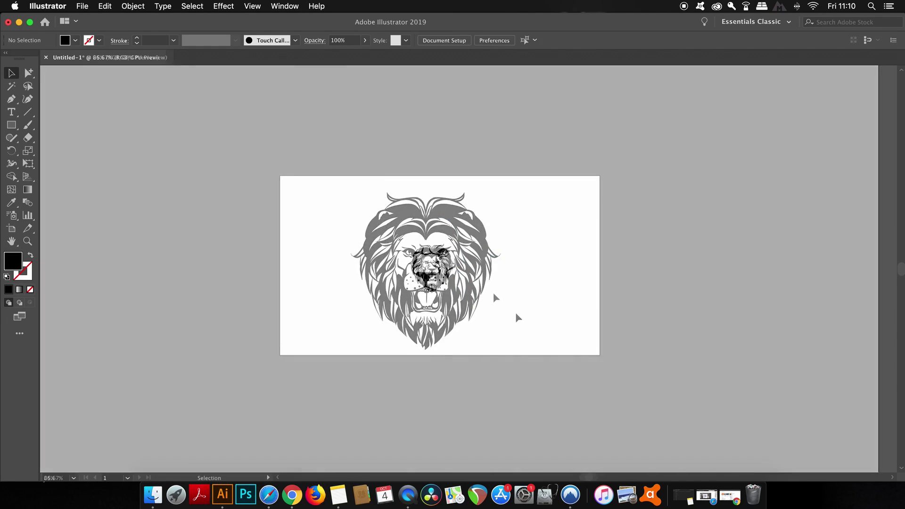
Turn on Artboard 1's center mark in Artboard Options and drag the lion head onto it.
left_click(285, 6)
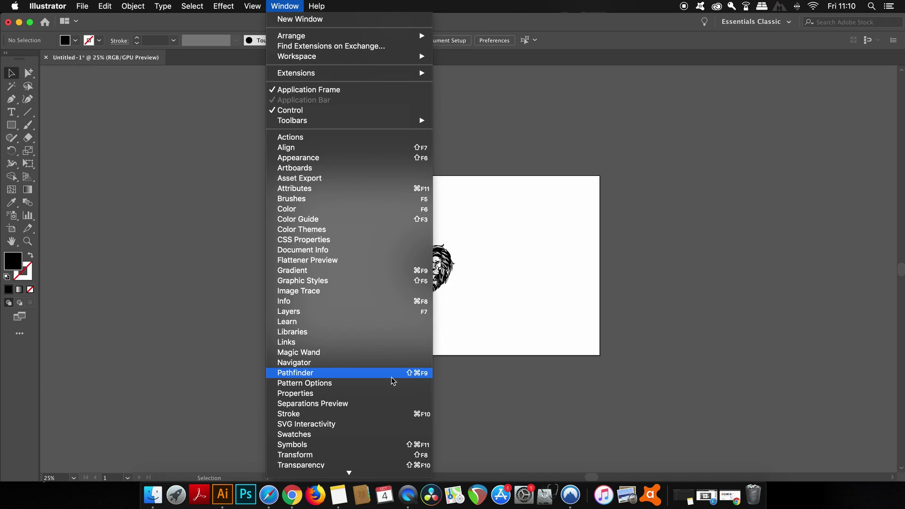
left_click(368, 169)
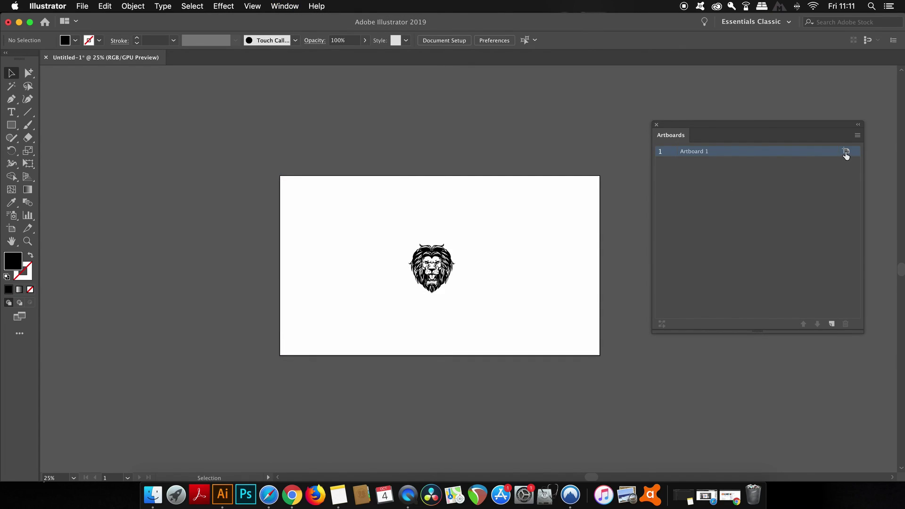
left_click(847, 152)
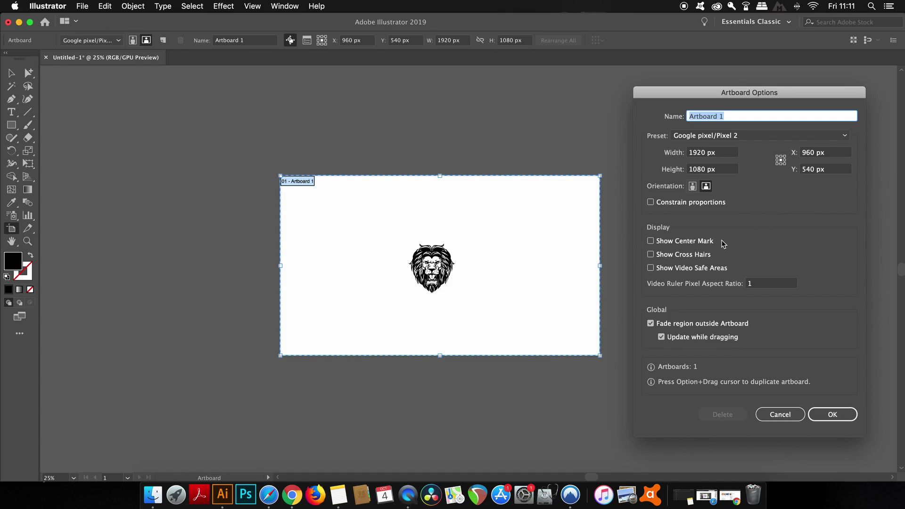
left_click(703, 241)
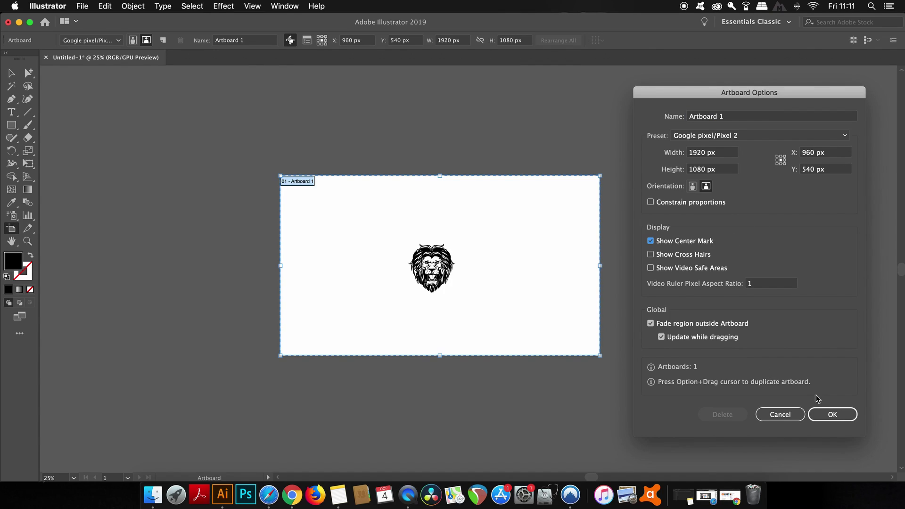
left_click(831, 413)
scroll(473, 279, "up", 3)
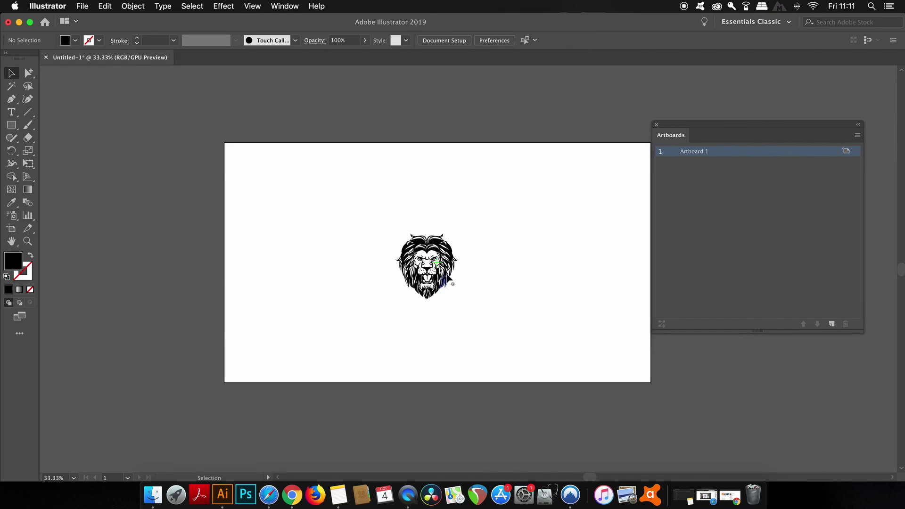
left_click_drag(456, 273, 443, 301)
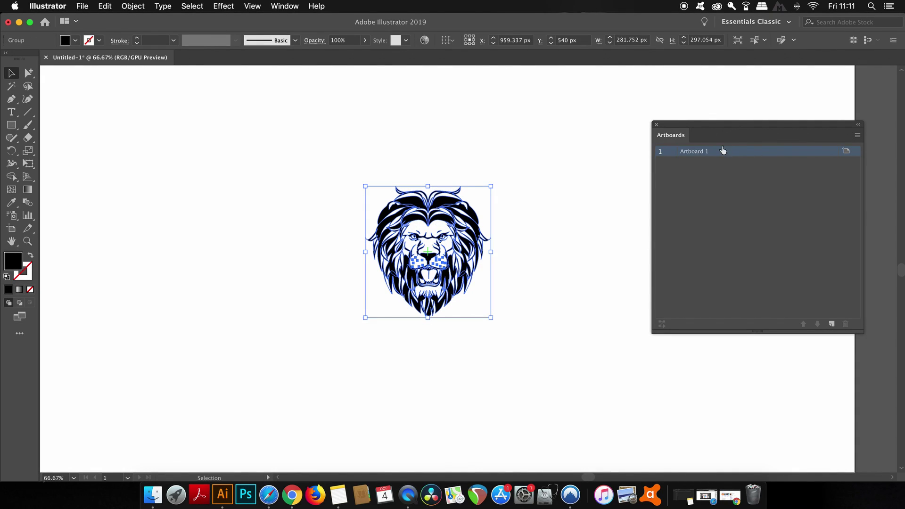
Hide the center mark again, deselect the lion, and close the Artboards panel.
left_click(858, 136)
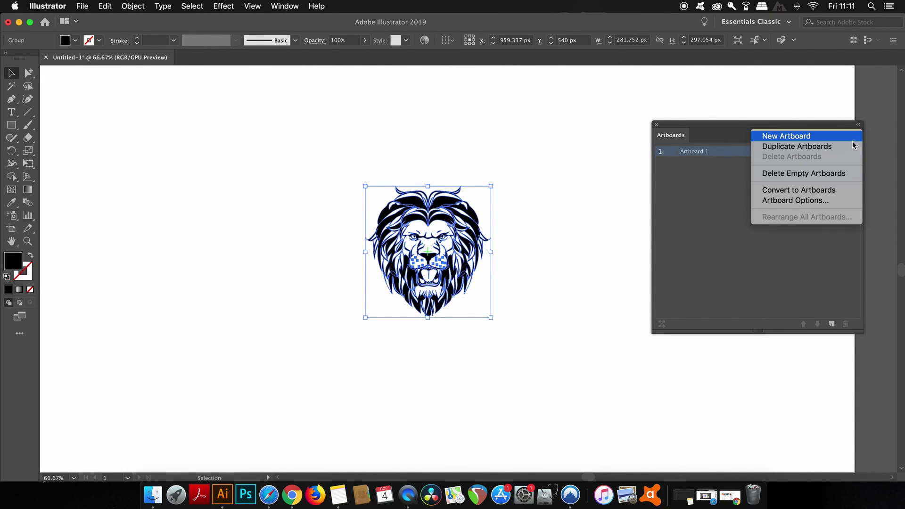
left_click(699, 196)
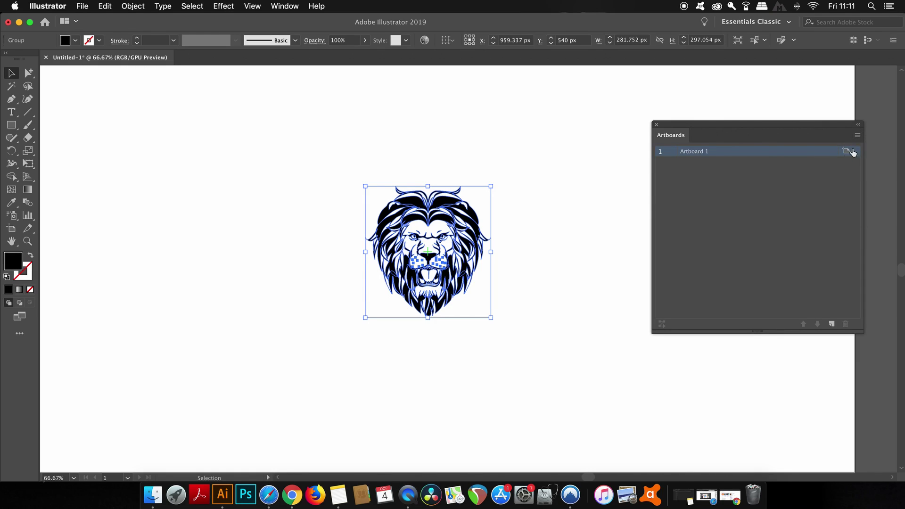
left_click(848, 152)
left_click(702, 243)
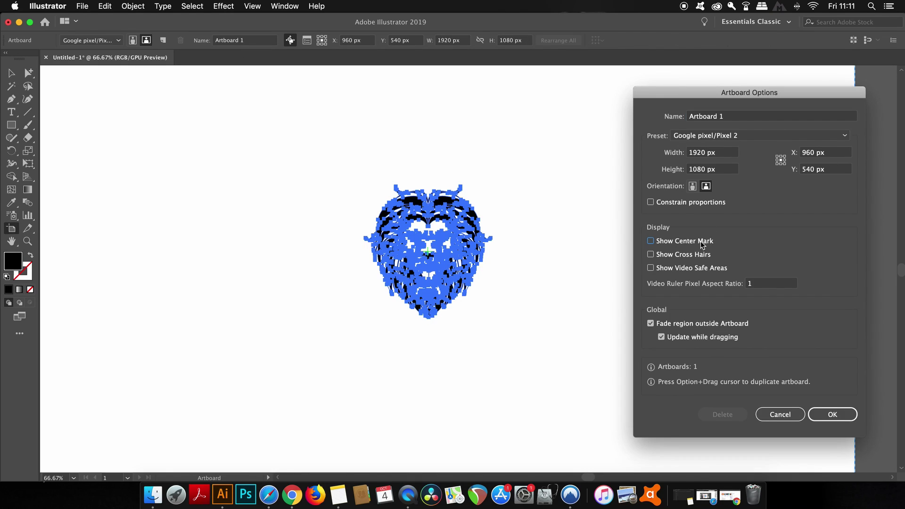
left_click(834, 415)
left_click(594, 315)
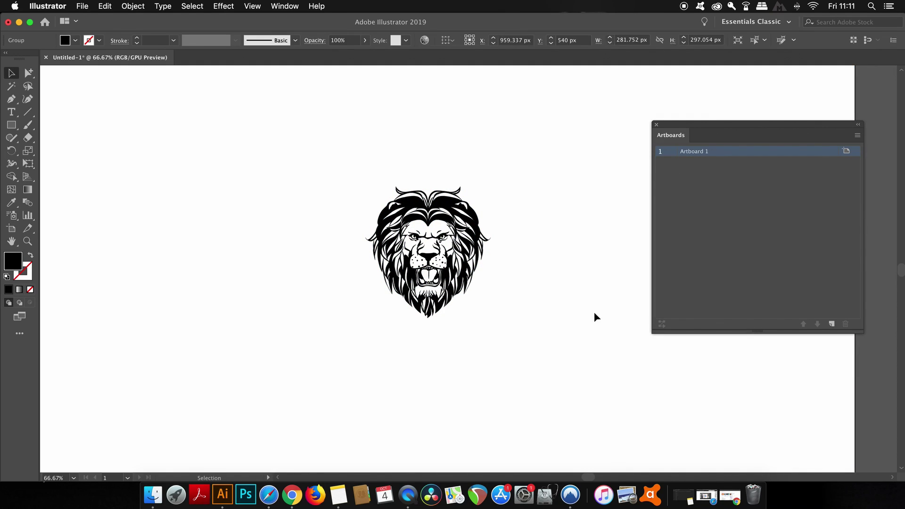
left_click(656, 125)
scroll(619, 160, "down", 2)
left_click_drag(657, 139, 577, 194)
Select the lion head, apply Object > Pattern > Make, and move the notice aside.
left_click(415, 231)
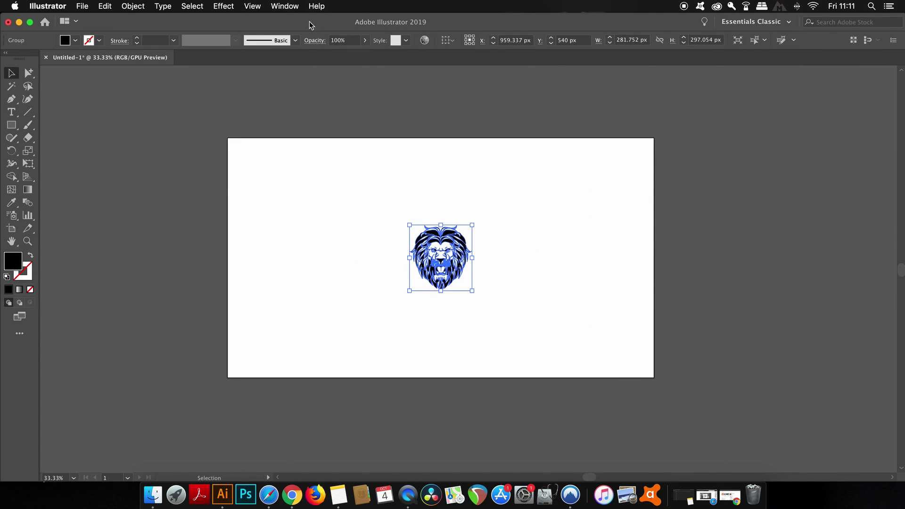
left_click(92, 1)
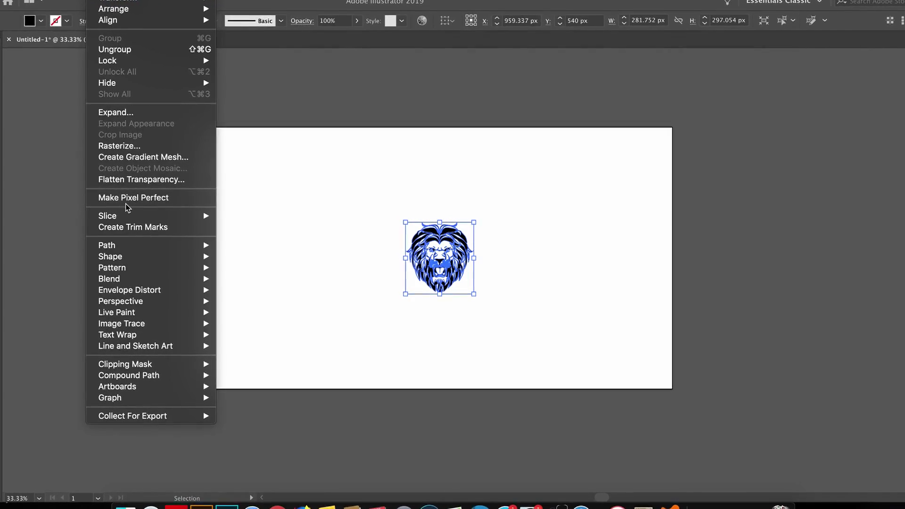
mouse_move(149, 272)
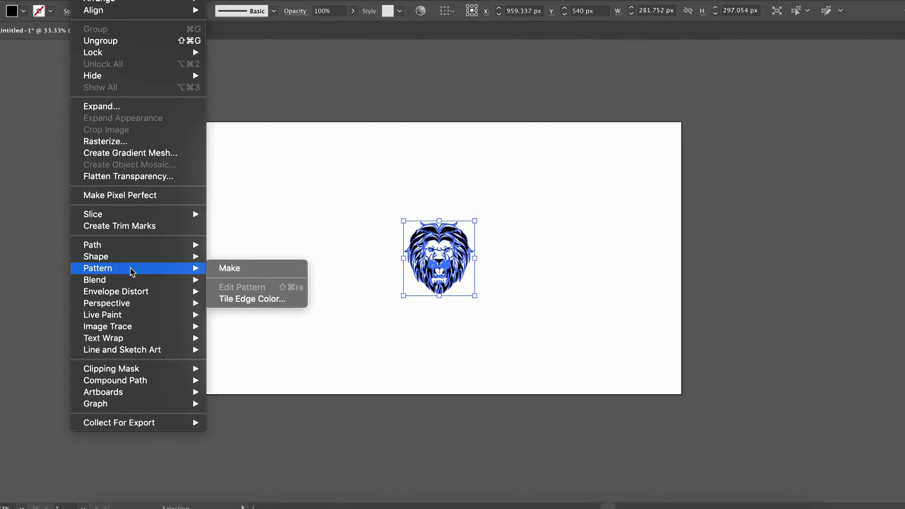
left_click(256, 275)
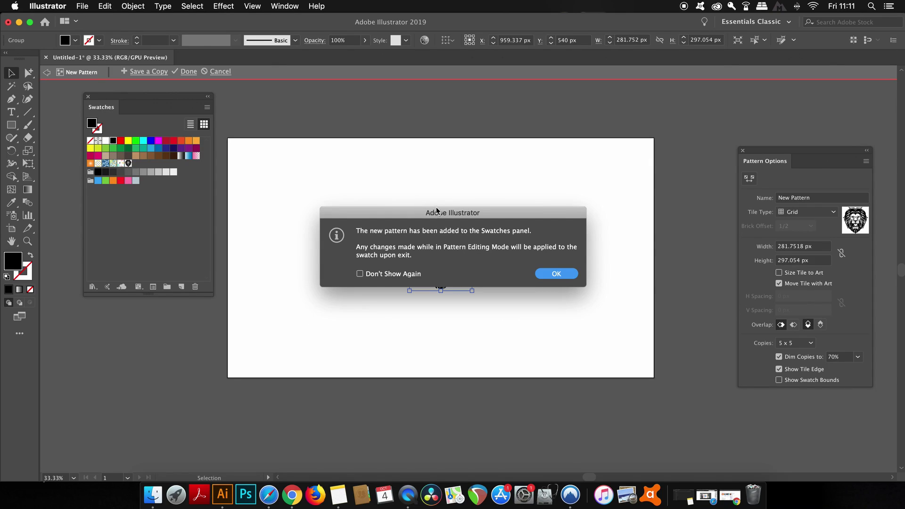
left_click_drag(437, 211, 399, 105)
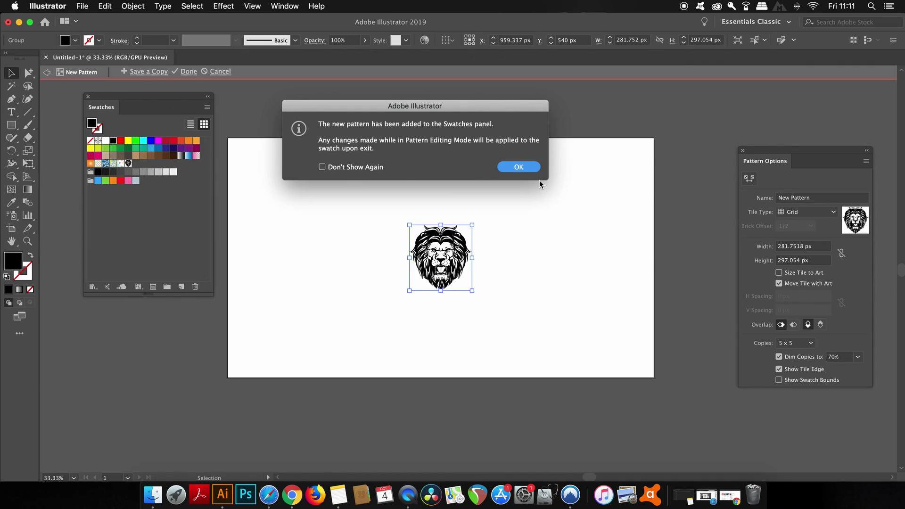
Dismiss the notice and move the tiny stray path at the lion's centre to the tile's top edge.
left_click(527, 168)
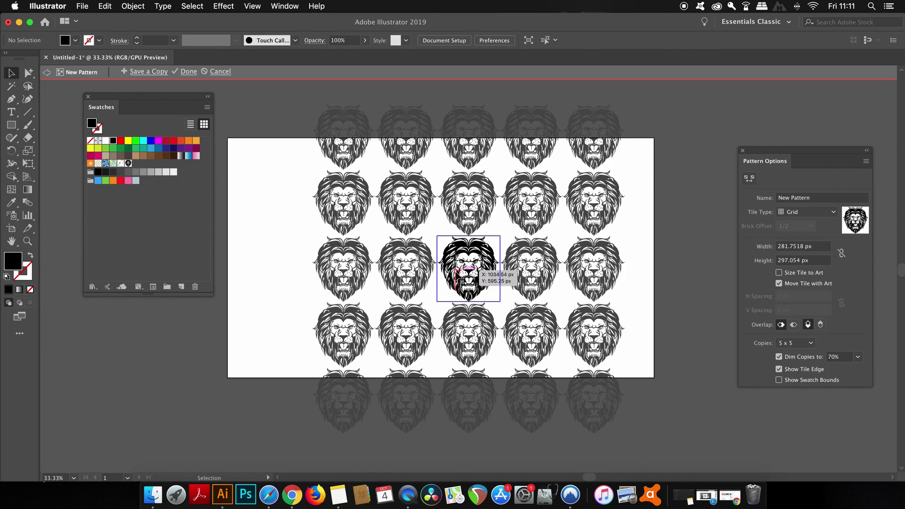
left_click(472, 276)
left_click_drag(473, 275, 490, 283)
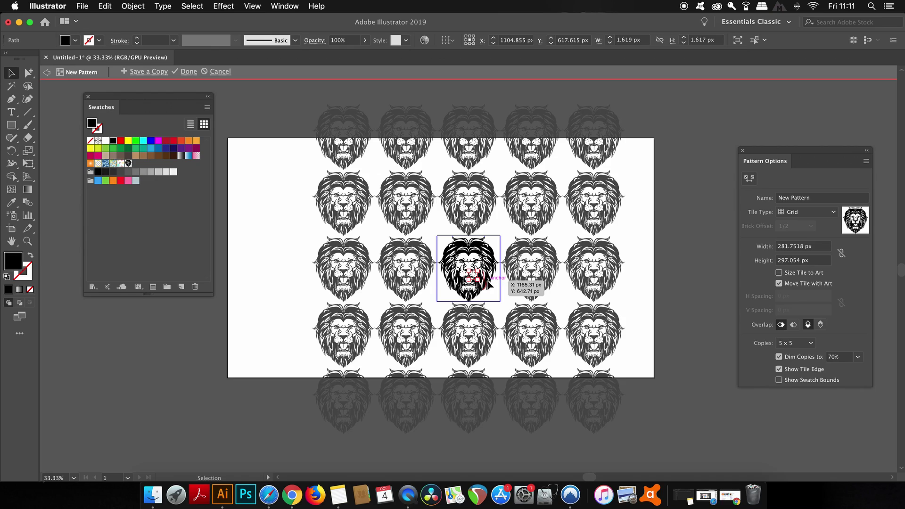
left_click_drag(490, 284, 458, 245)
left_click(460, 282)
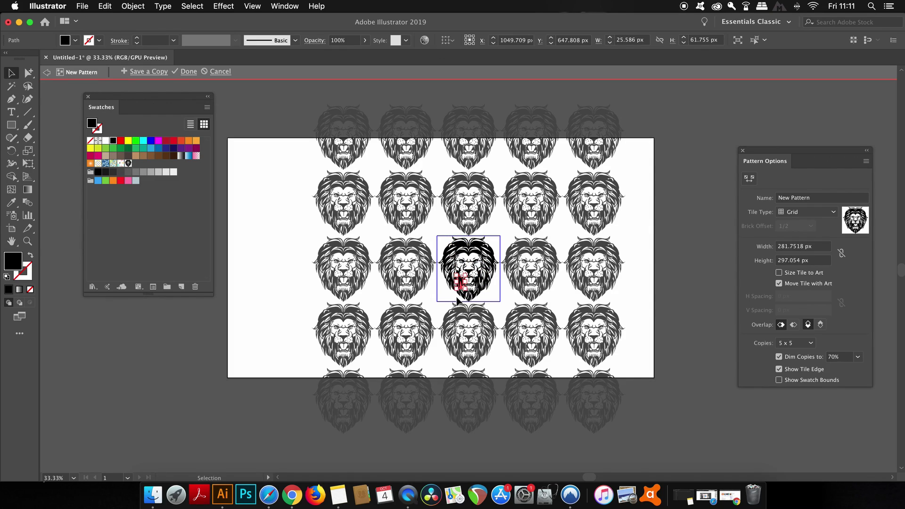
Deselect the lion and clear the pattern's Name field.
left_click(497, 294)
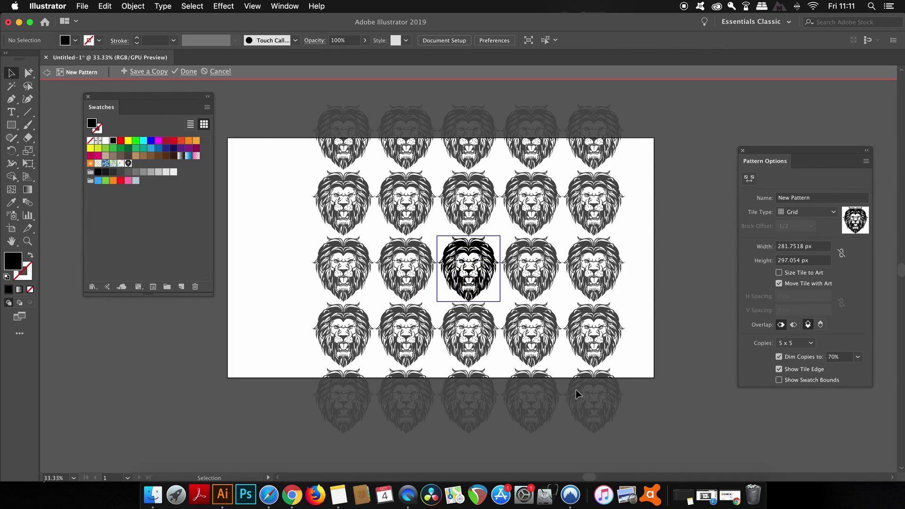
left_click(813, 198)
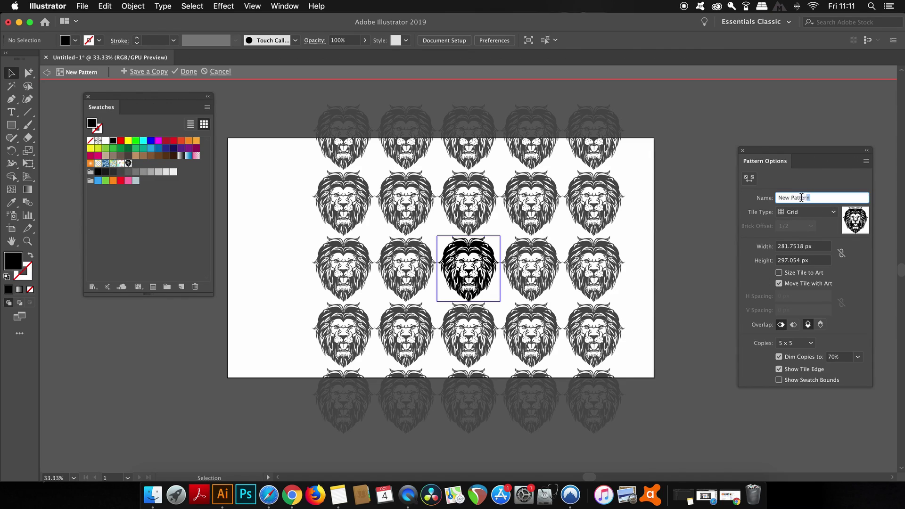
key("BackSpace")
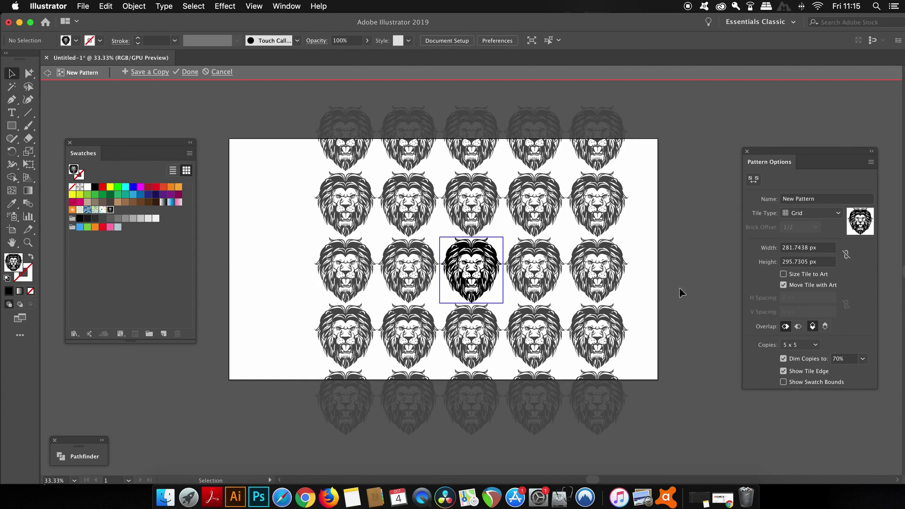
Preview the Brick by Row, Brick by Column, Hex by Column and Hex by Row tile types.
left_click(815, 217)
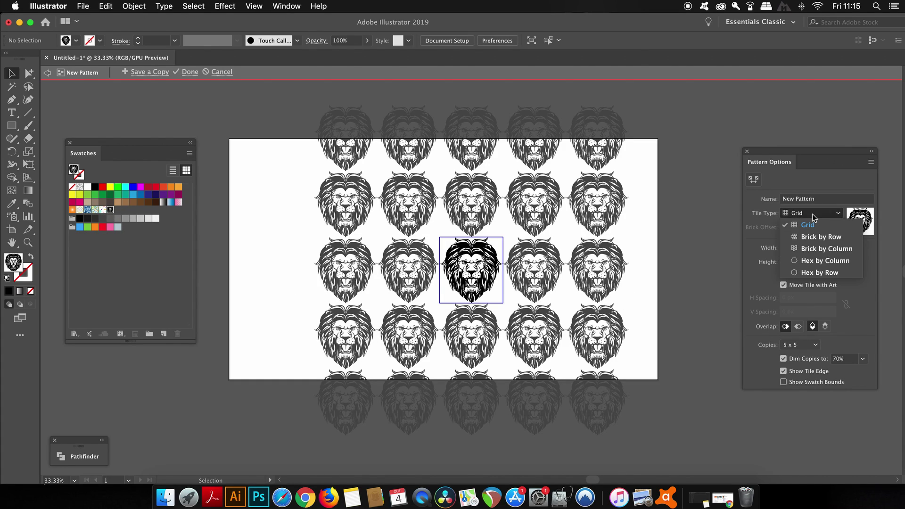
left_click(837, 235)
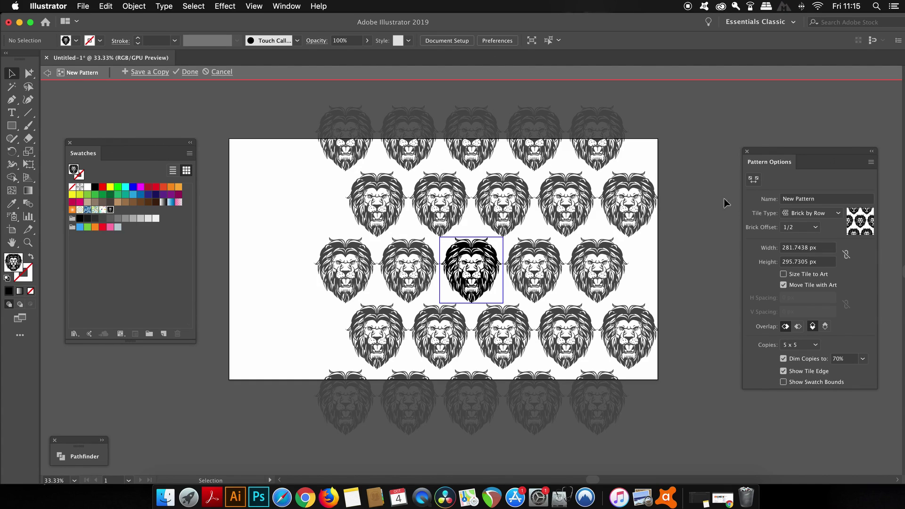
left_click(796, 217)
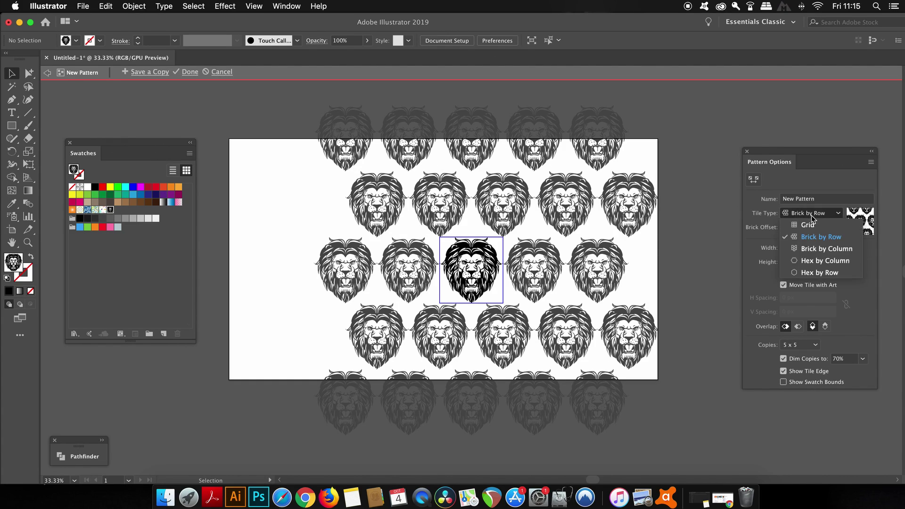
left_click(823, 247)
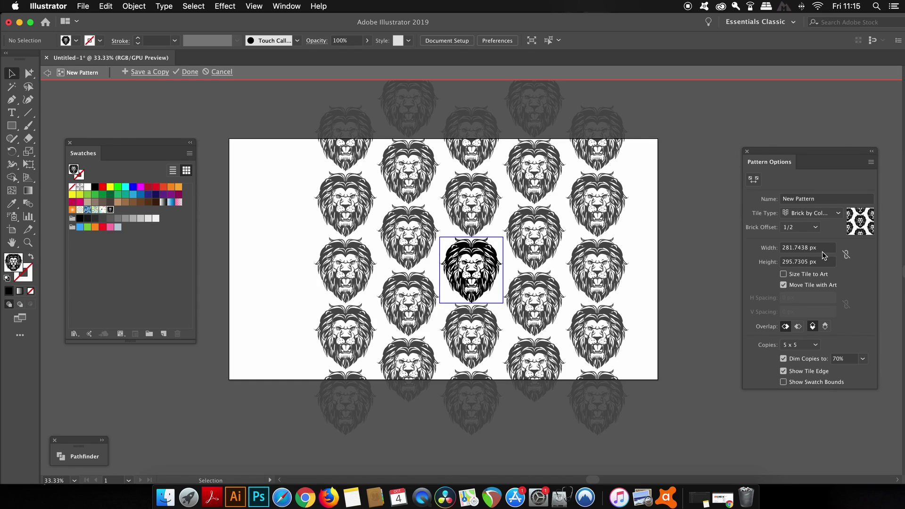
left_click(810, 215)
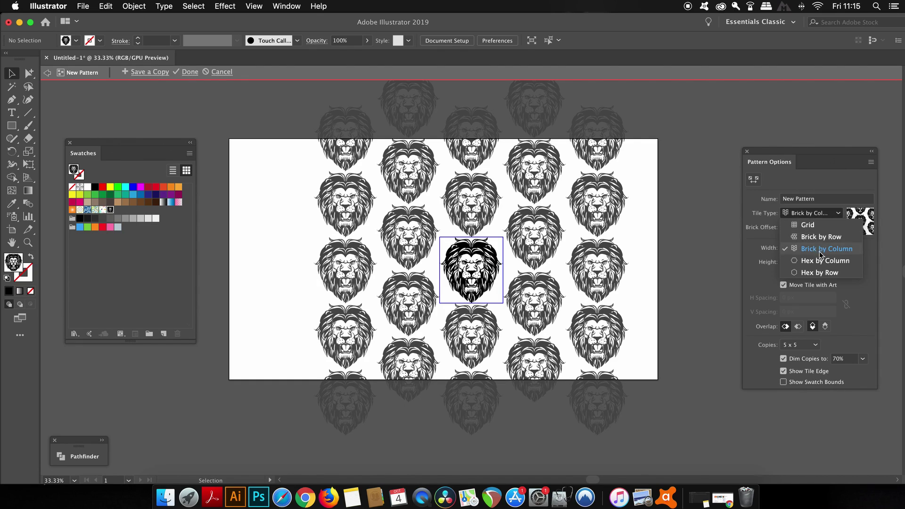
left_click(820, 262)
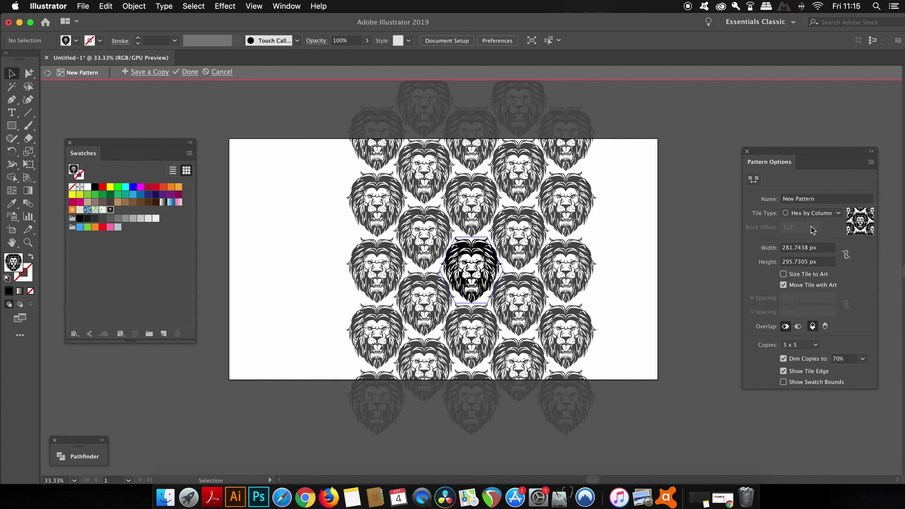
left_click(812, 213)
left_click(819, 269)
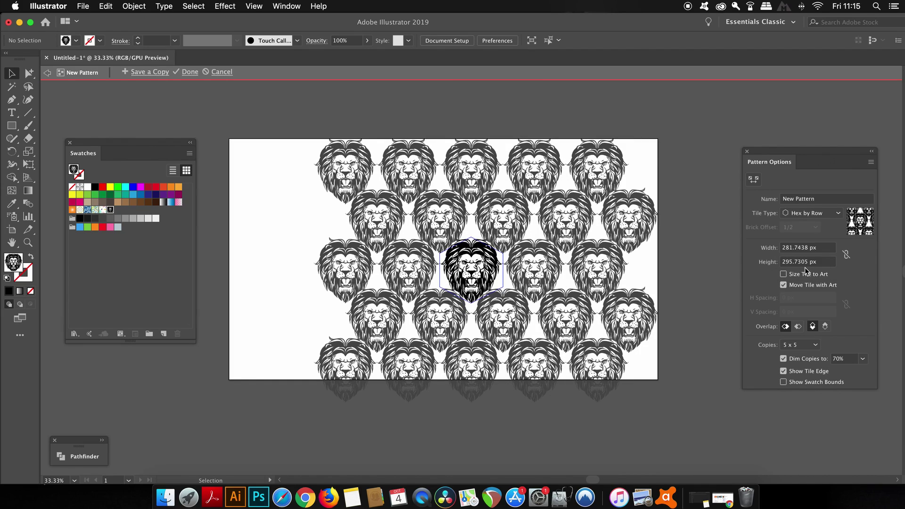
Return to Grid, retry Brick by Row, then settle on Brick by Column tiling.
left_click(808, 215)
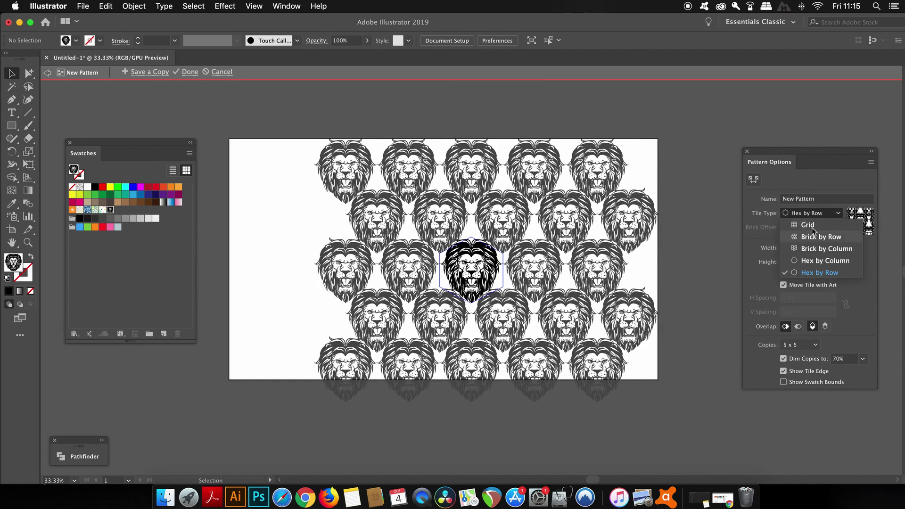
left_click(812, 226)
left_click(815, 214)
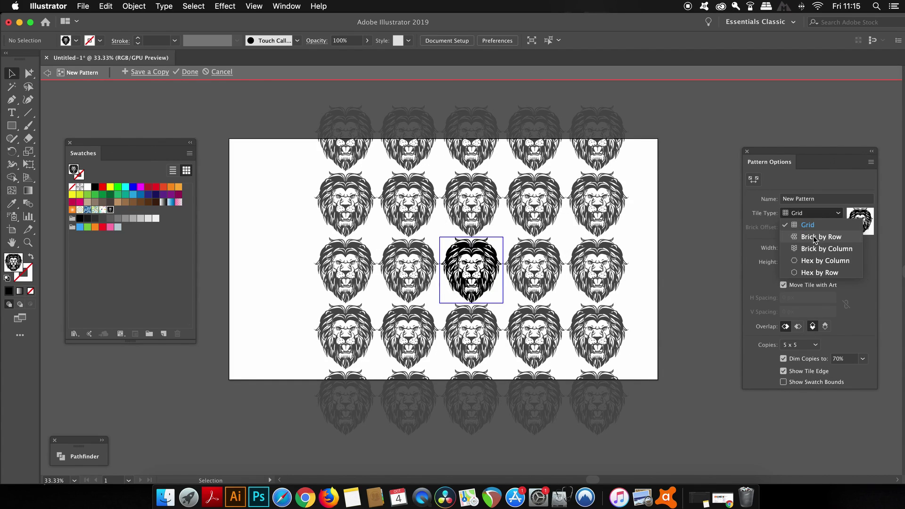
left_click(813, 236)
left_click(815, 214)
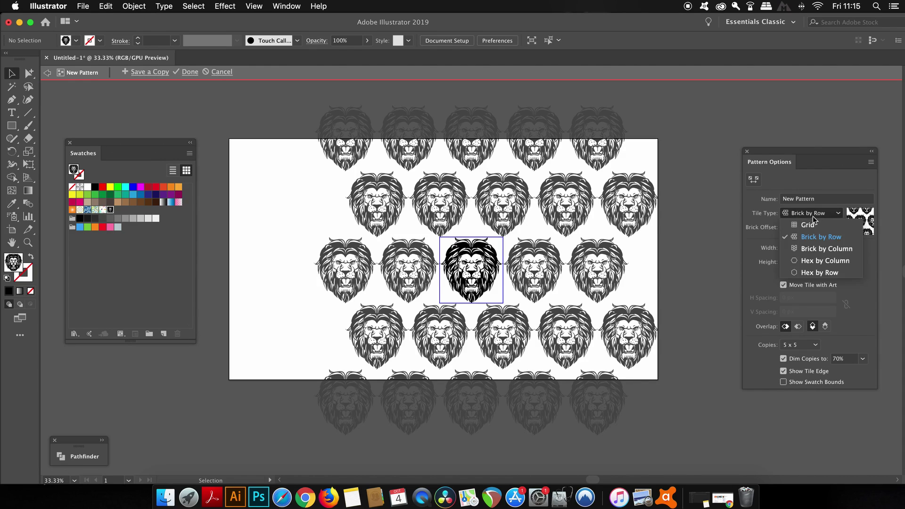
left_click(815, 248)
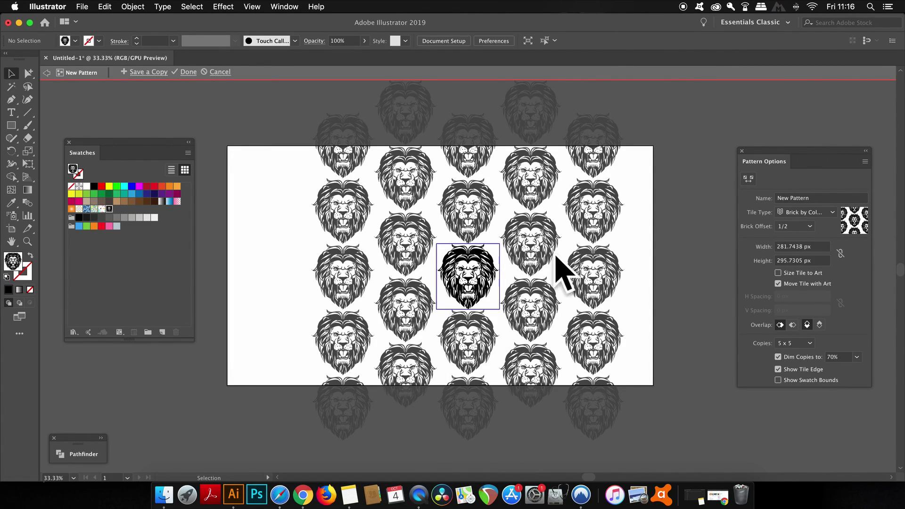
left_click(809, 226)
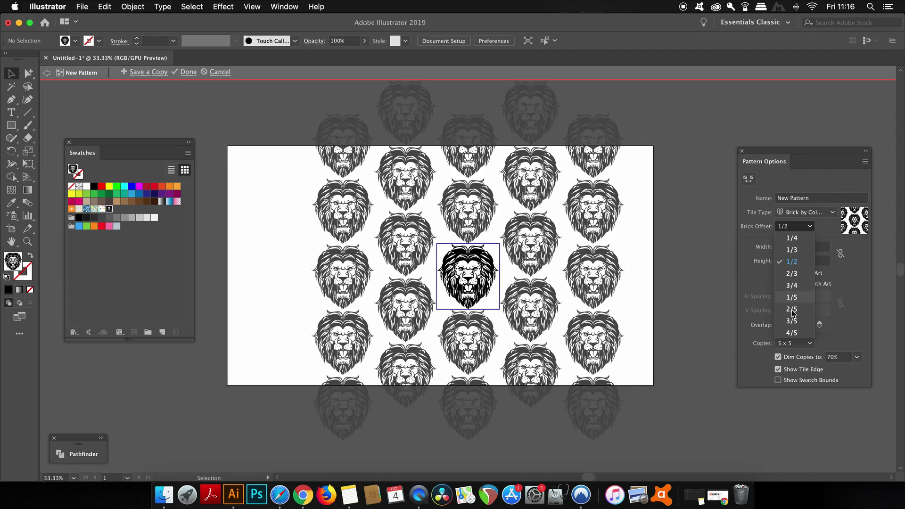
left_click(793, 333)
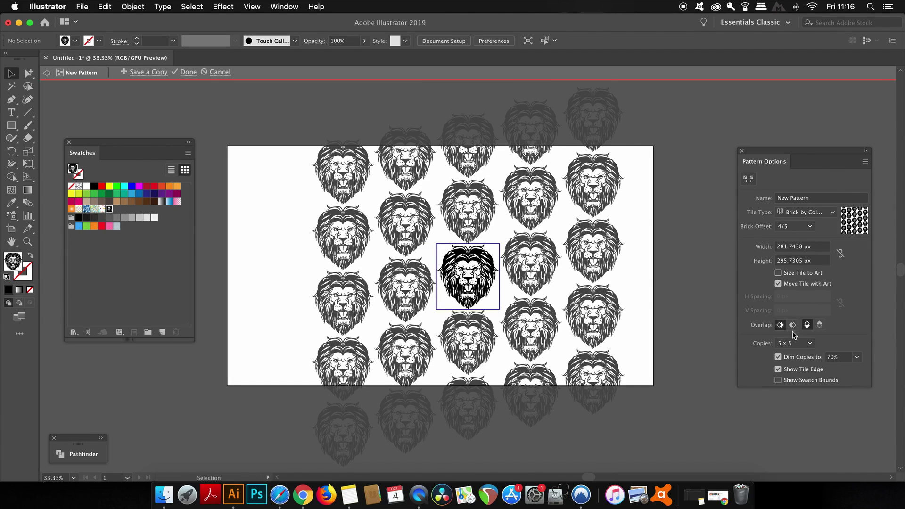
left_click(810, 226)
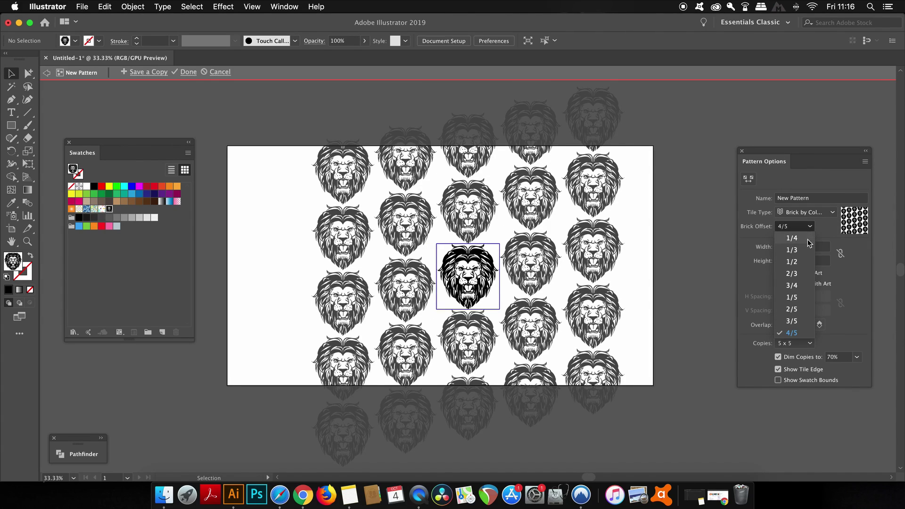
left_click(809, 242)
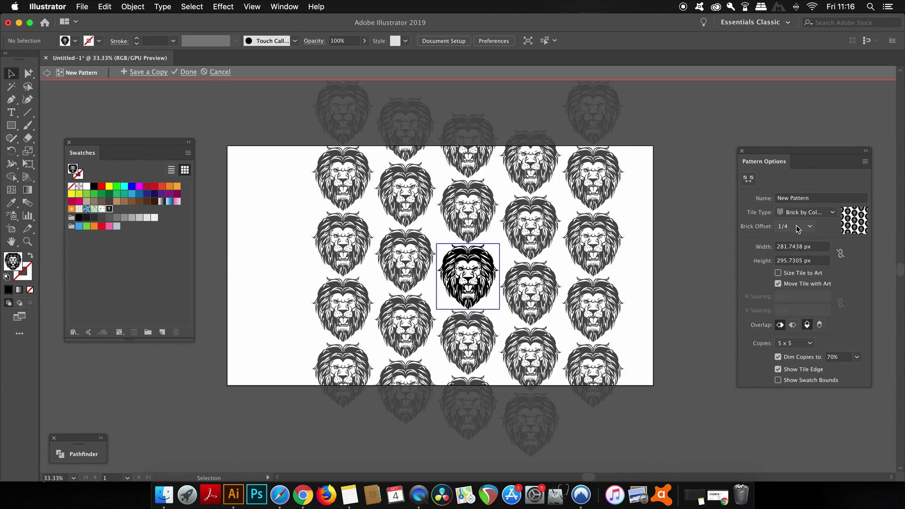
left_click(798, 230)
left_click(801, 262)
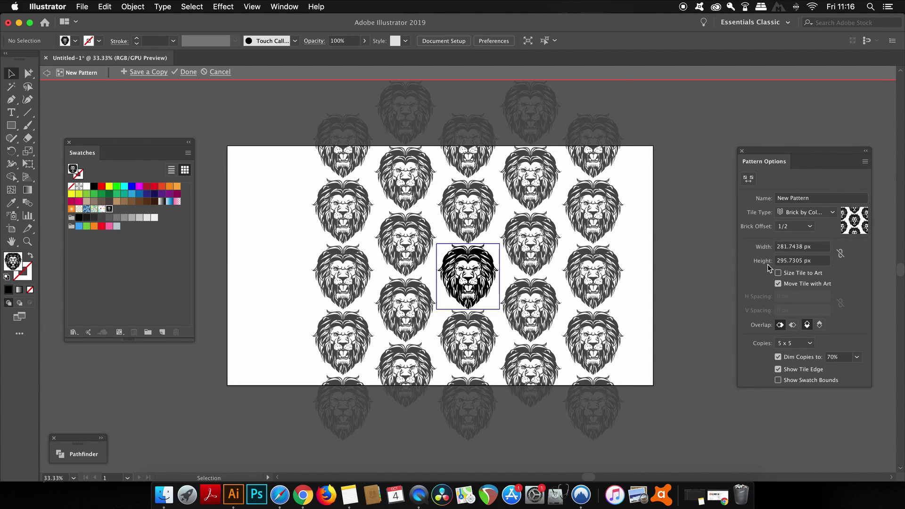
Try 50% tile width and 0% height, then undo to keep the 281.7438 × 295.7305 px tile.
left_click(821, 250)
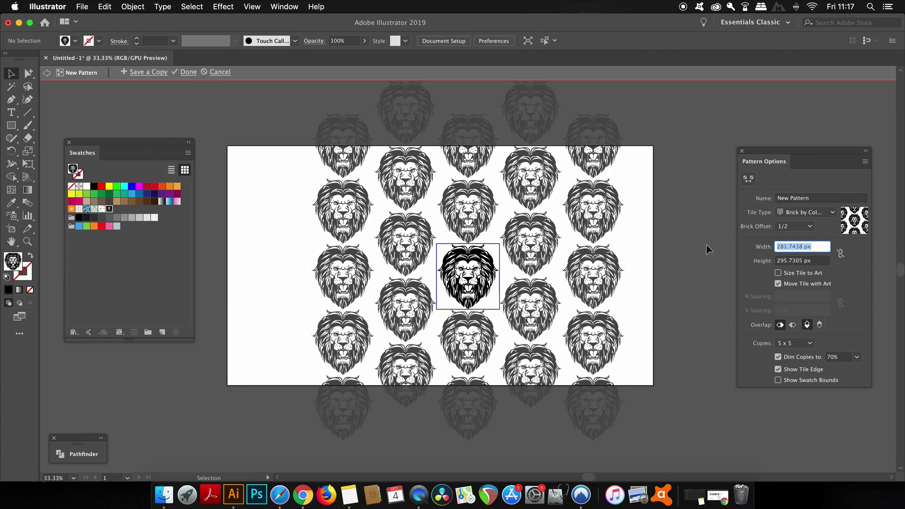
type("50%")
key("Return")
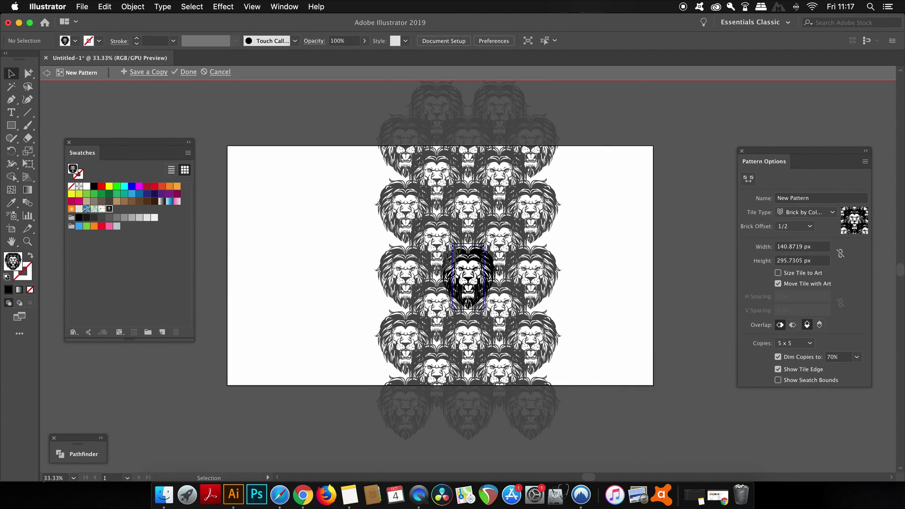
left_click(820, 262)
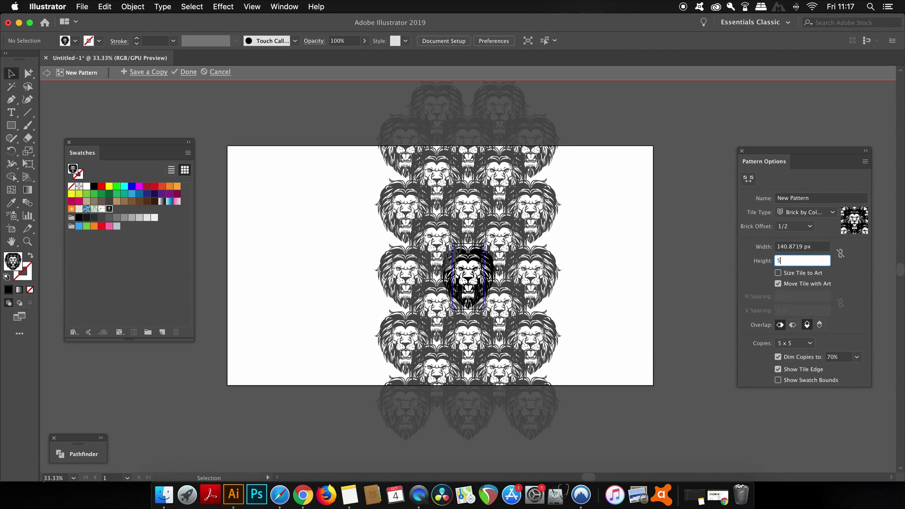
type("0%")
key("Return")
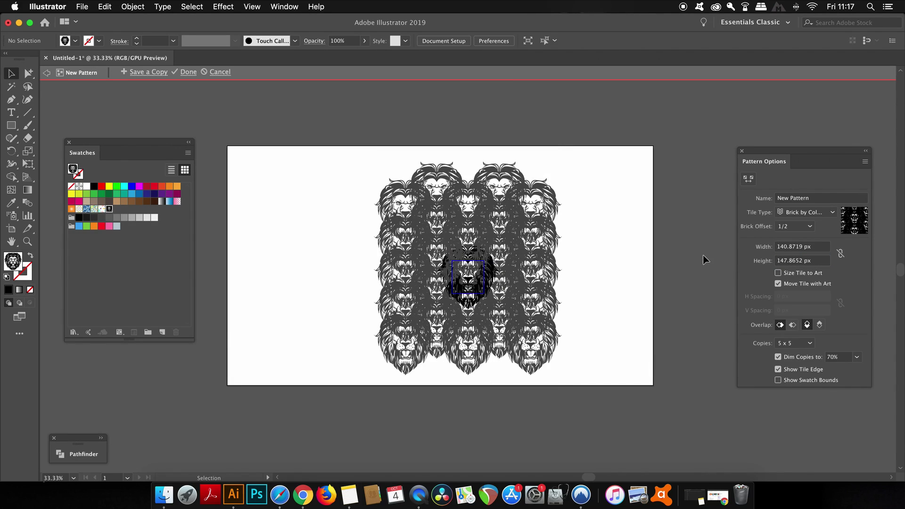
key("super+z")
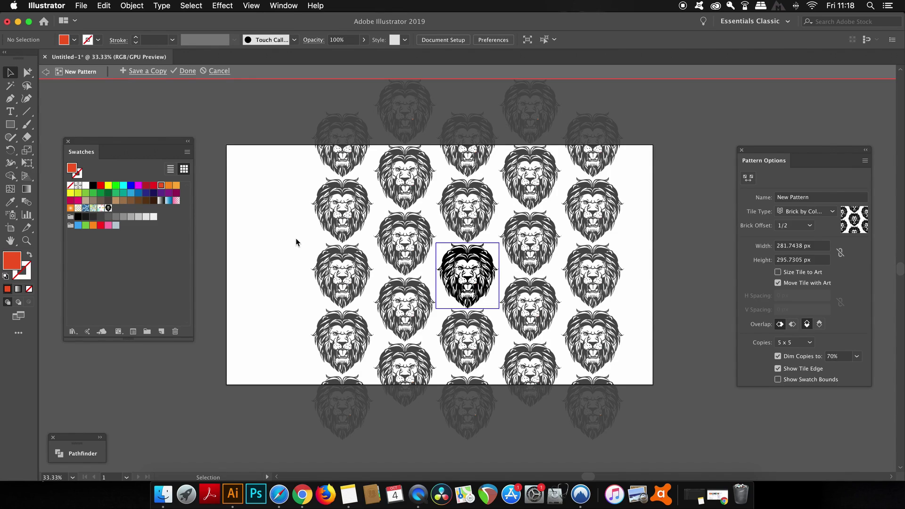
Apply the light grey-blue swatch to the central lion artwork, then deselect it.
left_click_drag(435, 240, 489, 313)
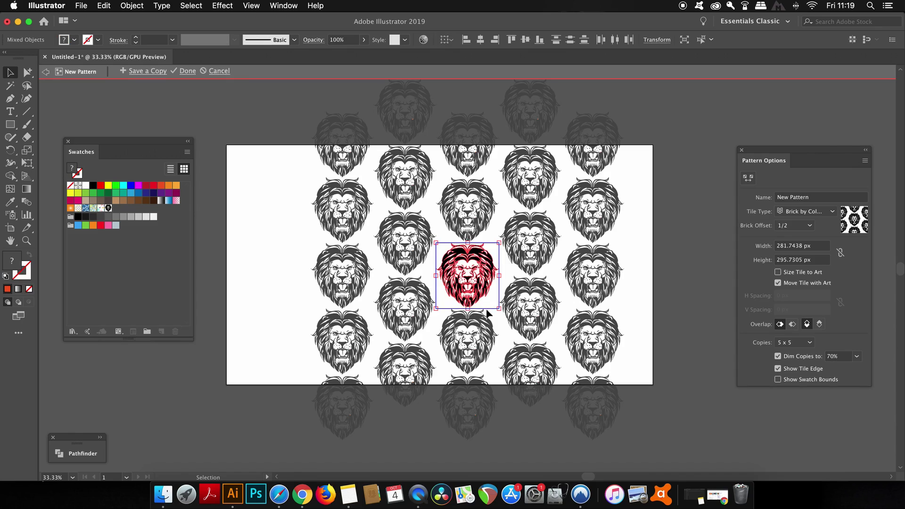
left_click(116, 226)
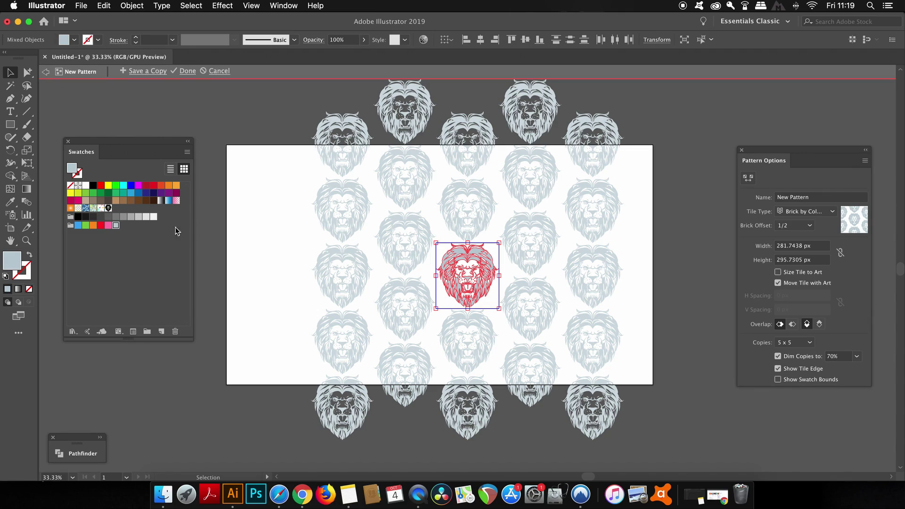
left_click(262, 214)
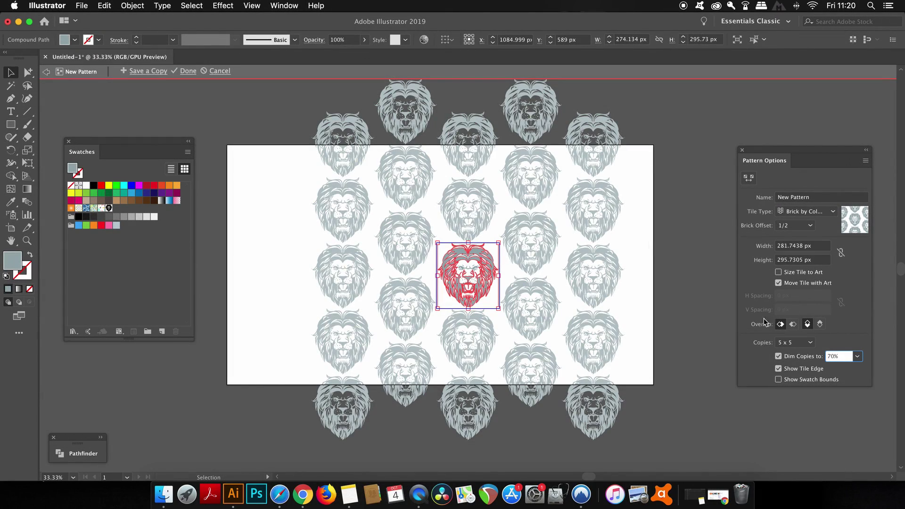
Toggle the tile overlap order back and forth and enable Size Tile to Art.
left_click(793, 325)
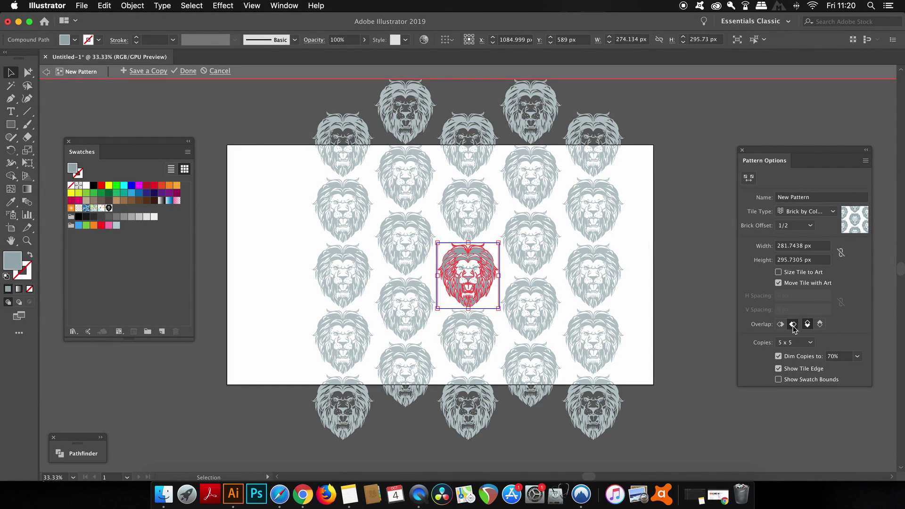
left_click(781, 324)
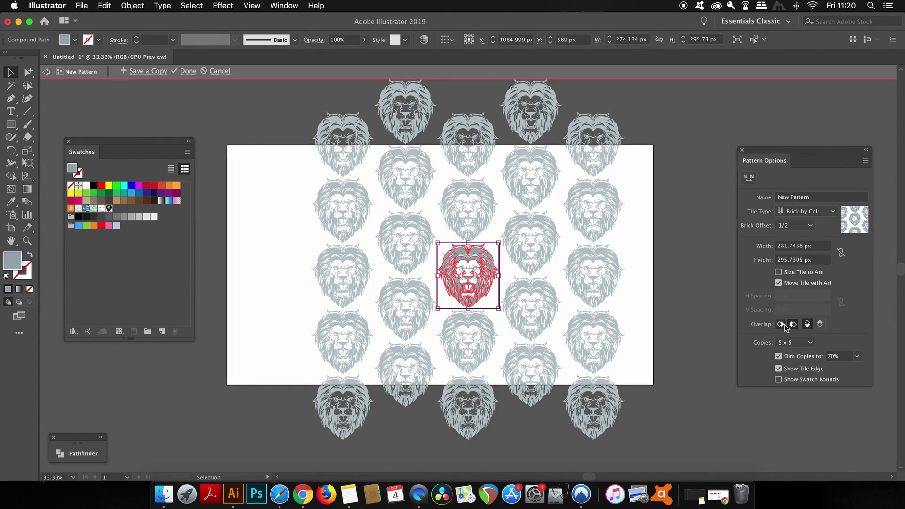
left_click(802, 273)
Try -0.5 px and -50 px horizontal spacing, then undo back to 0 px.
left_click(795, 296)
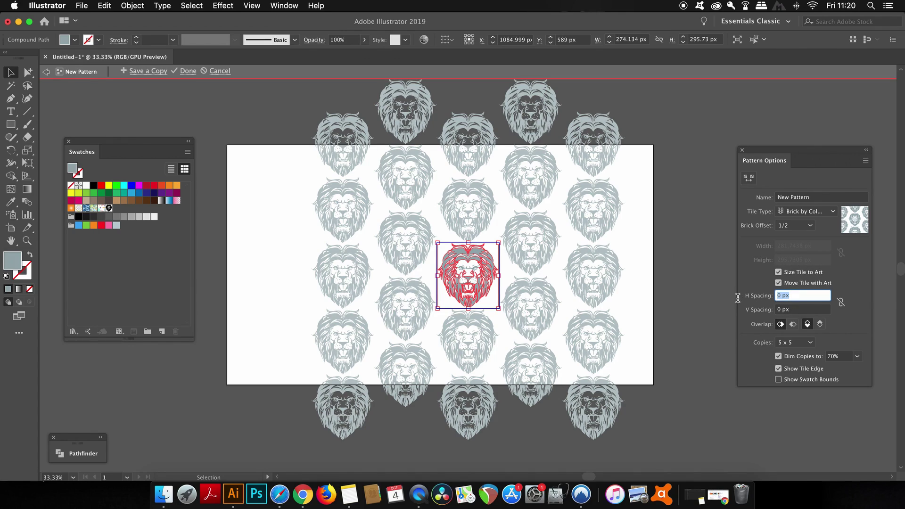
type("-.5")
key("Return")
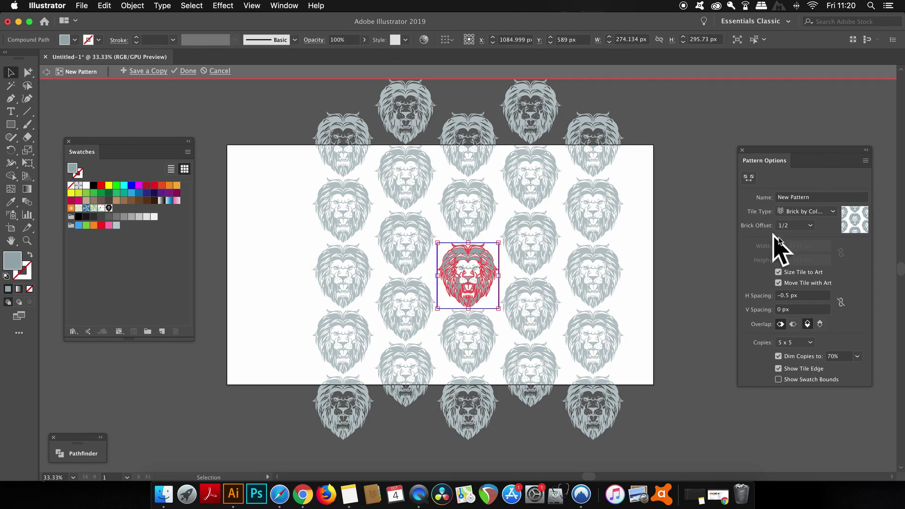
left_click(806, 295)
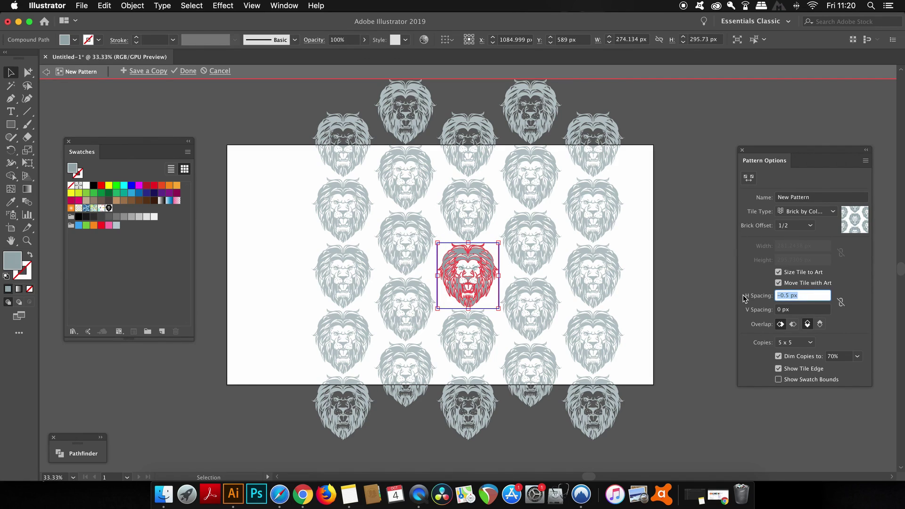
type("-50")
key("Return")
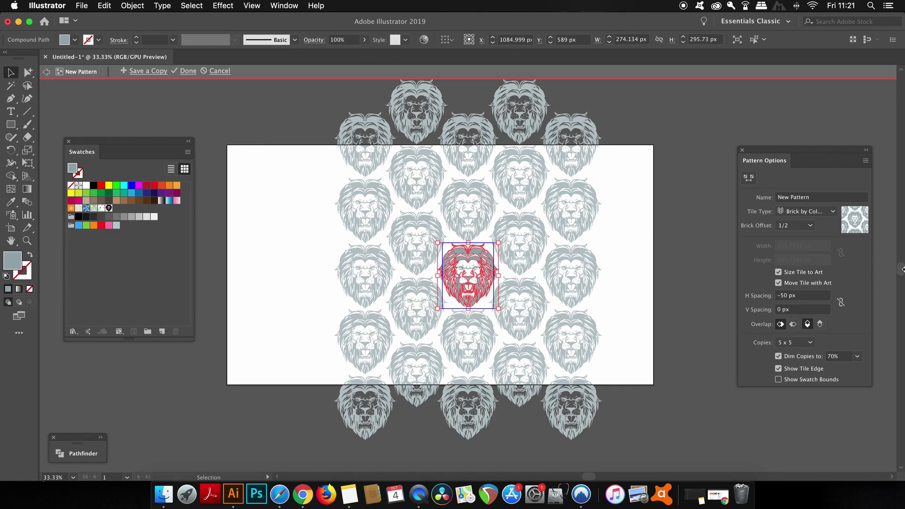
key("super+z")
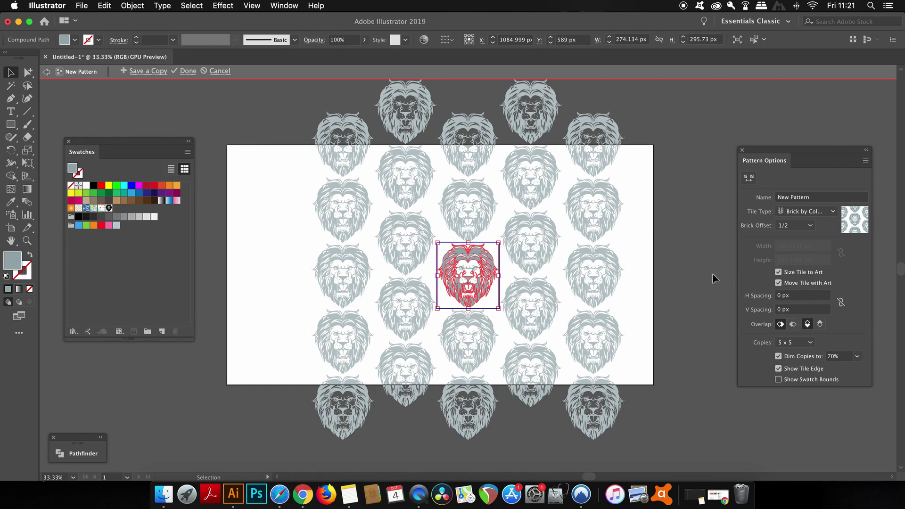
Deselect the artwork and exit Pattern Editing Mode with Done, saving the lion swatch.
left_click(708, 276)
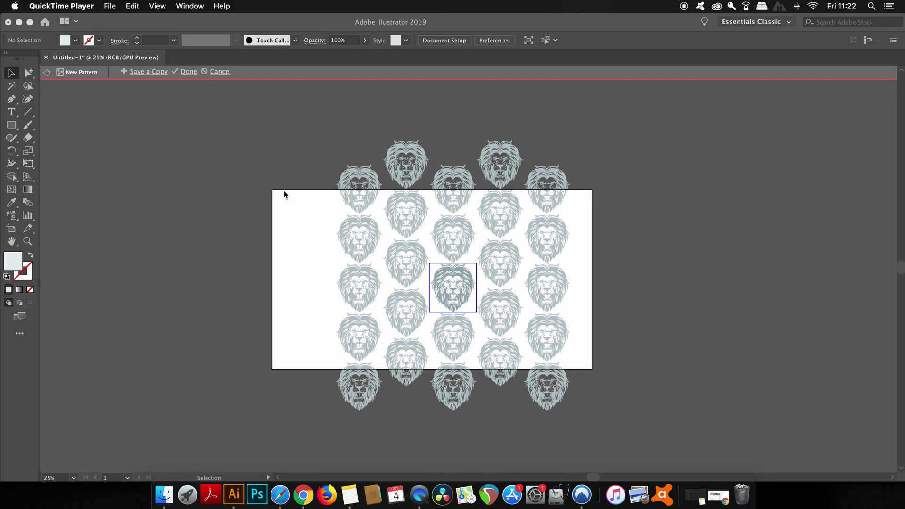
left_click(162, 74)
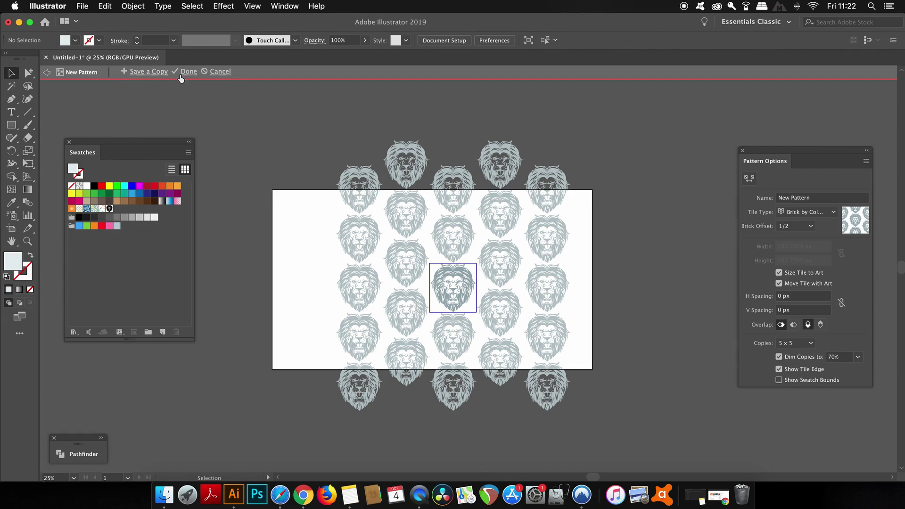
left_click(189, 71)
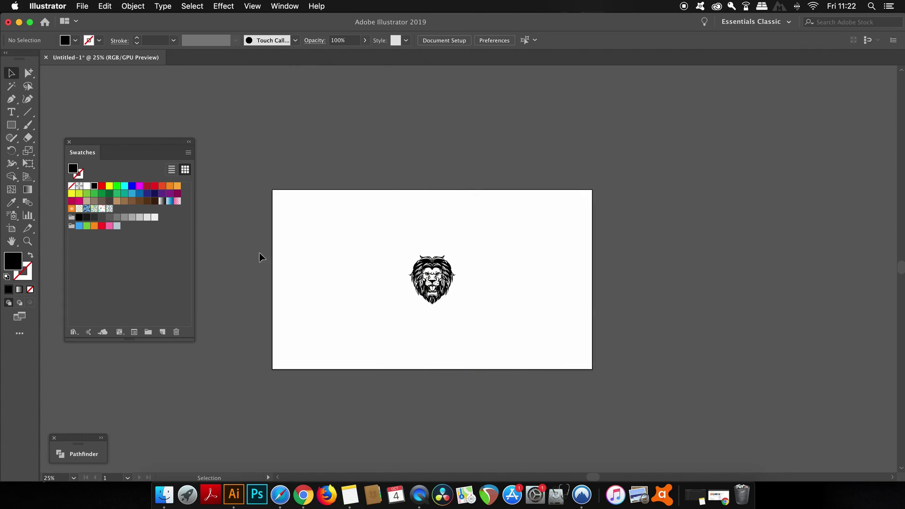
Delete the black lion and draw a large rectangle across the artboard.
left_click_drag(408, 247, 550, 335)
key("Delete")
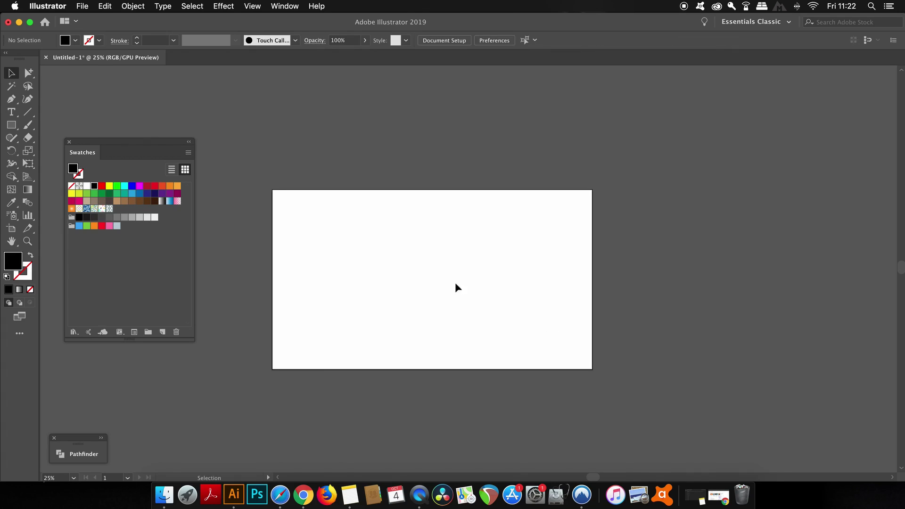
key("m")
left_click_drag(303, 197, 549, 357)
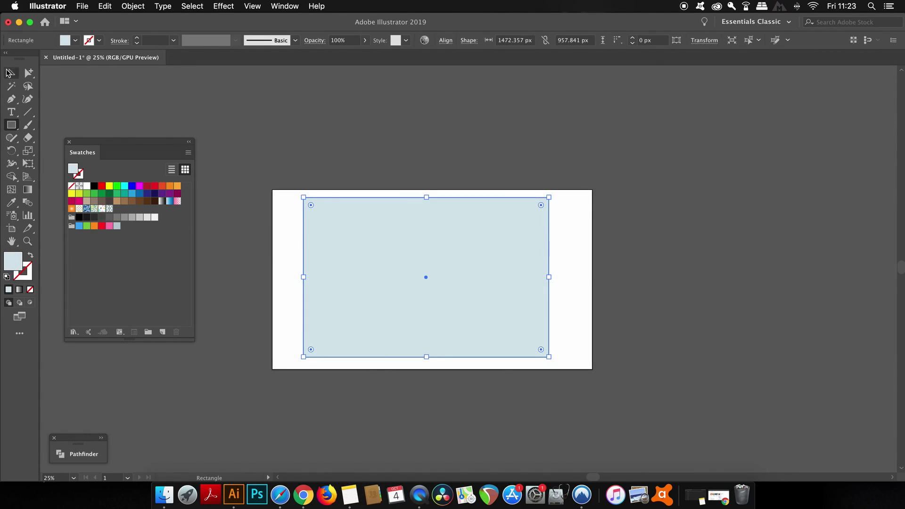
Fill the rectangle with the pale-blue lion pattern swatch from the Properties panel.
left_click(9, 73)
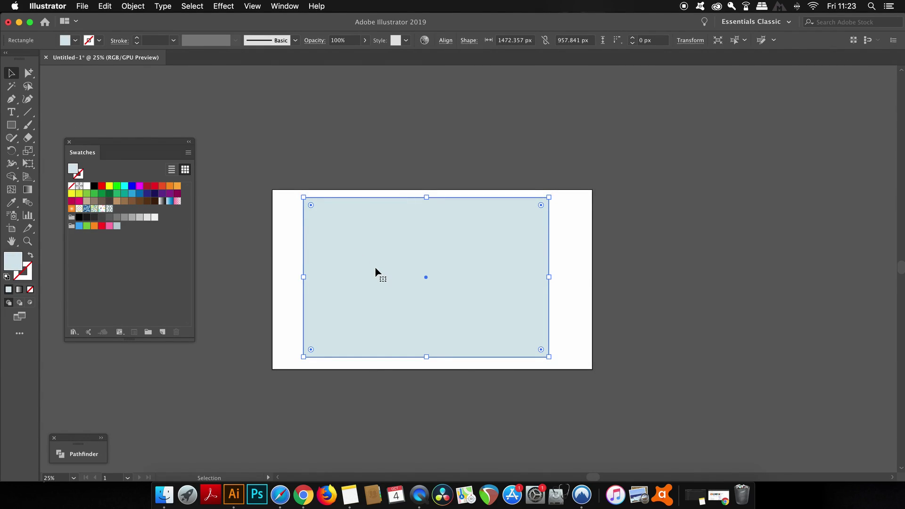
left_click(285, 5)
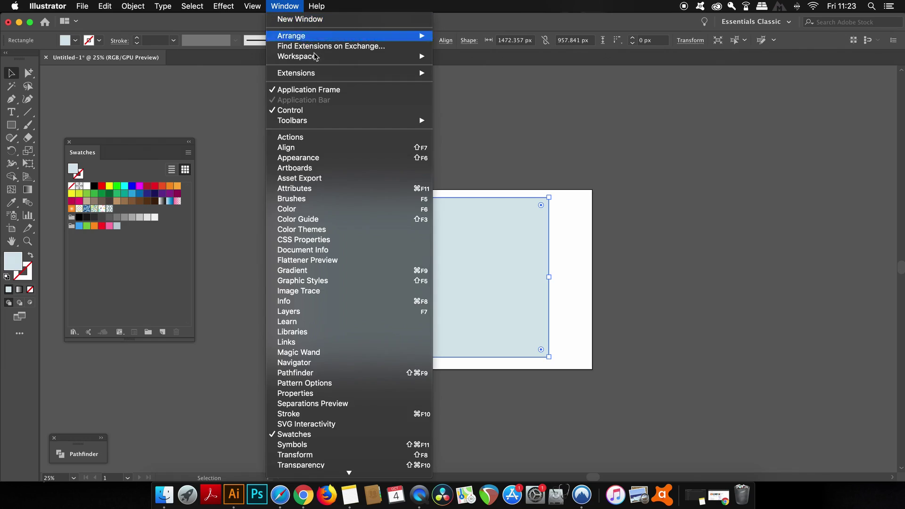
left_click(373, 394)
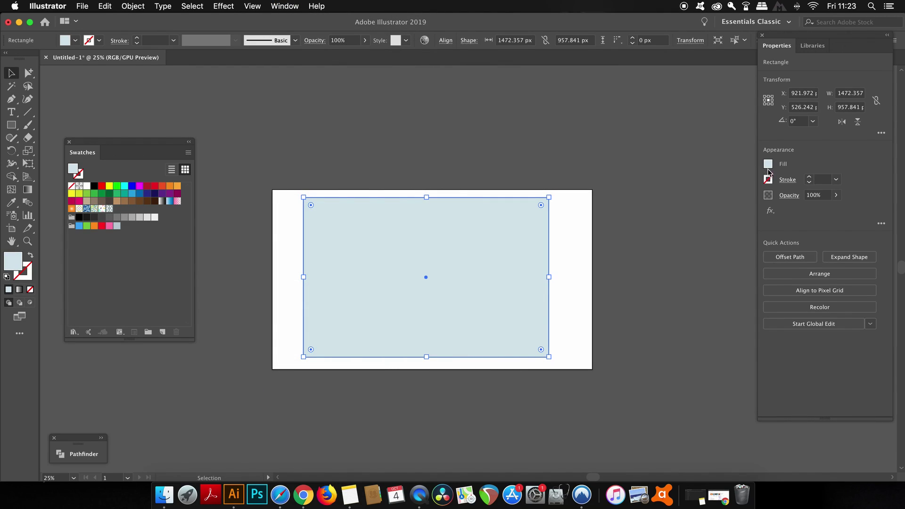
left_click(768, 165)
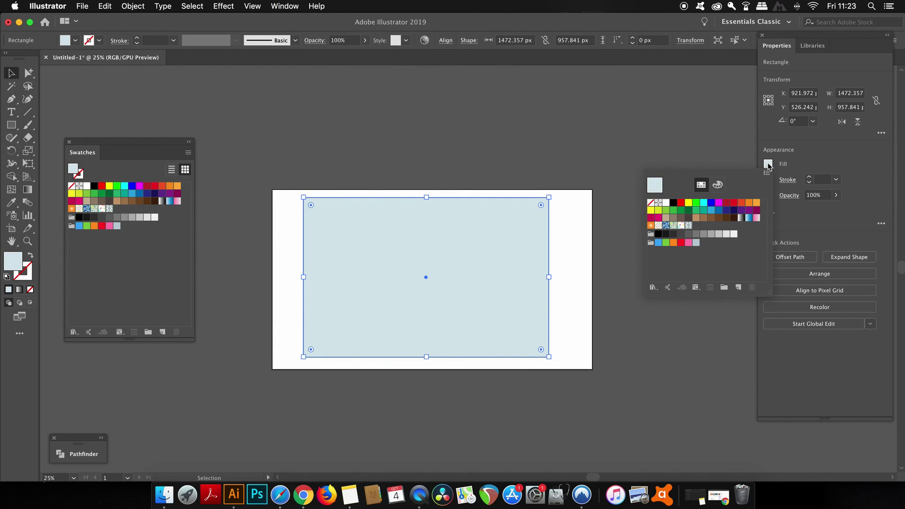
left_click(690, 229)
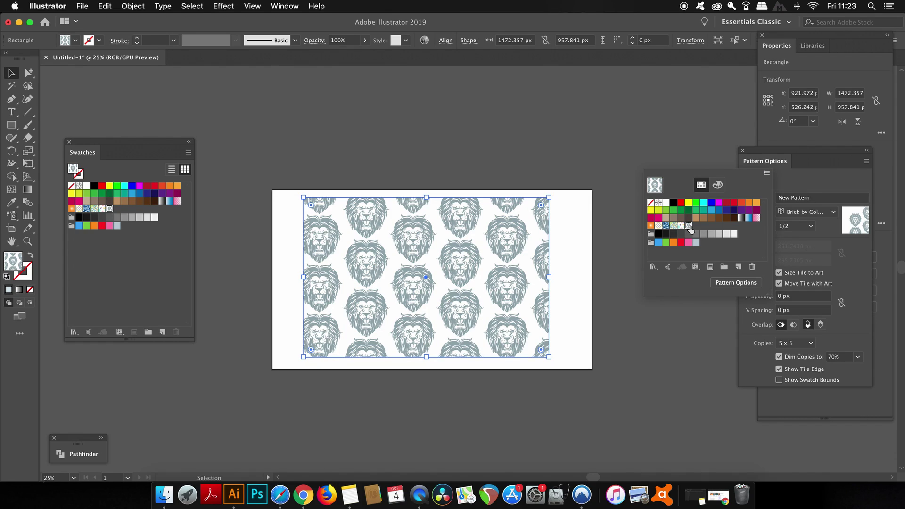